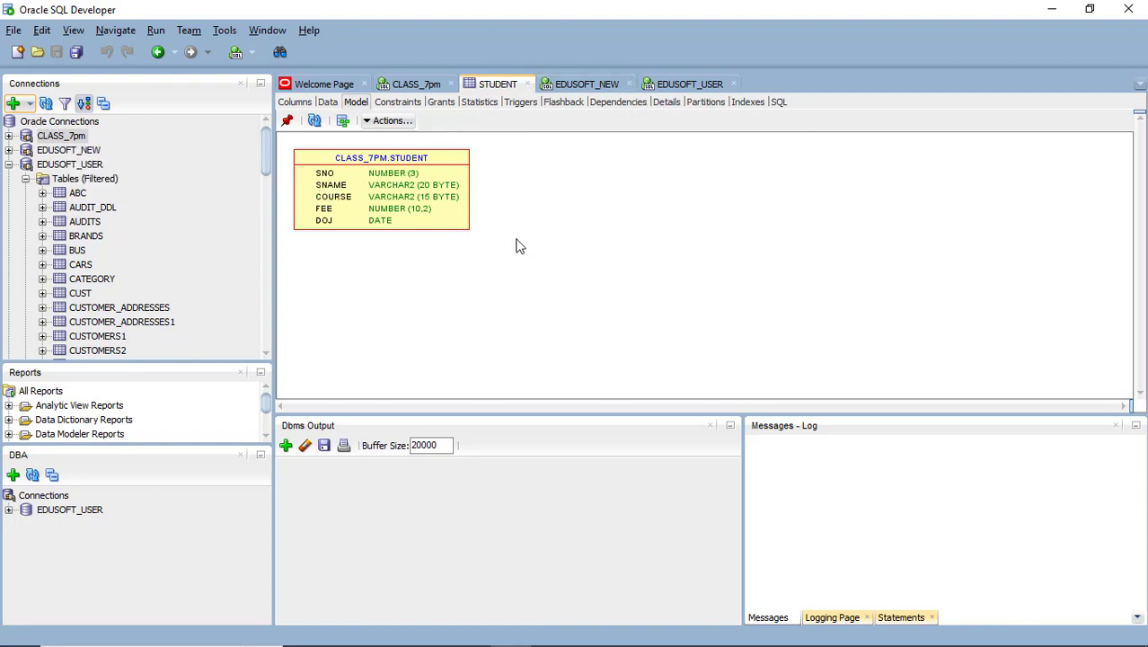
- Return to the slide show and advance to the slide on downloading Oracle Database 19c for Windows
left_click(1053, 11)
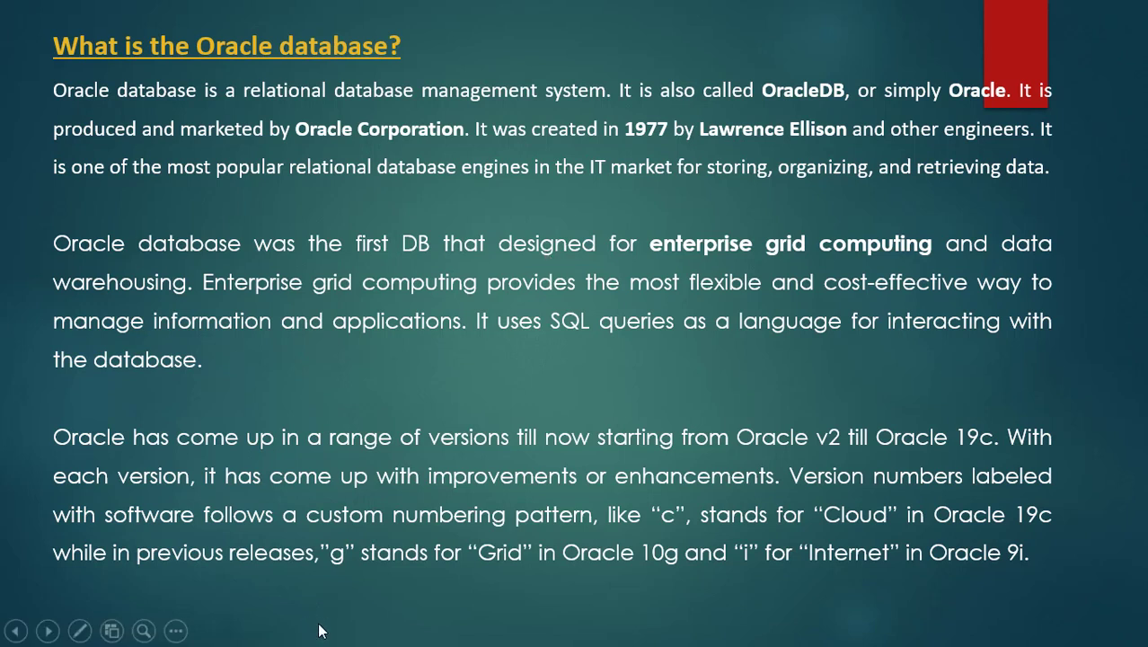
left_click(438, 561)
left_click(467, 528)
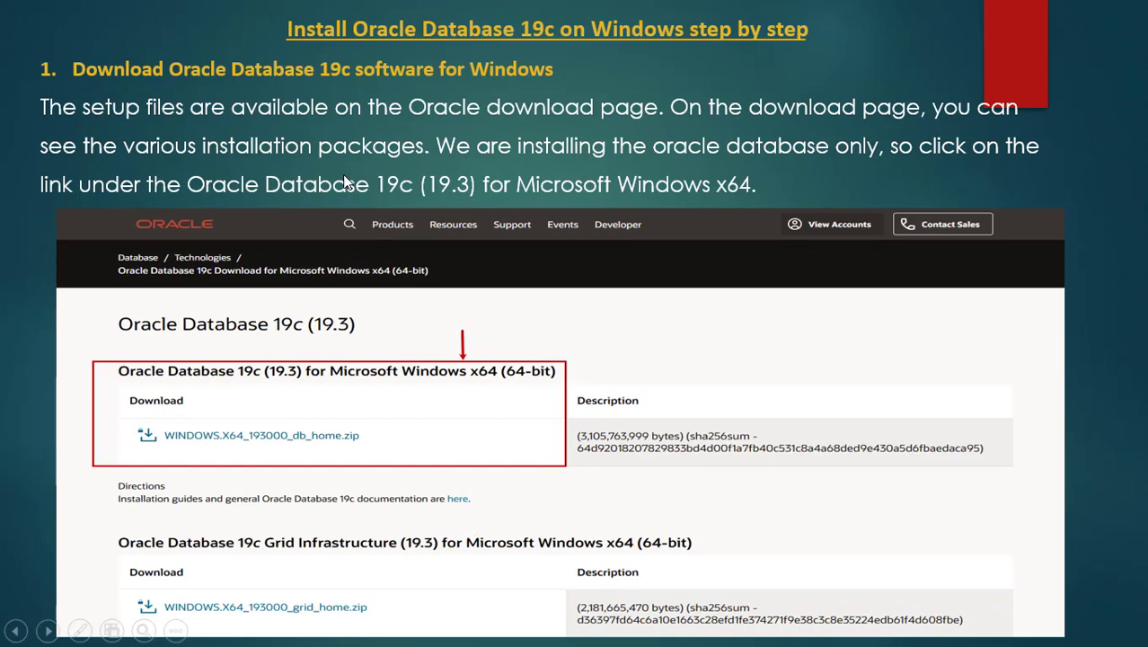
- Search Windows for "sql" to find the SQL Plus app
key("super")
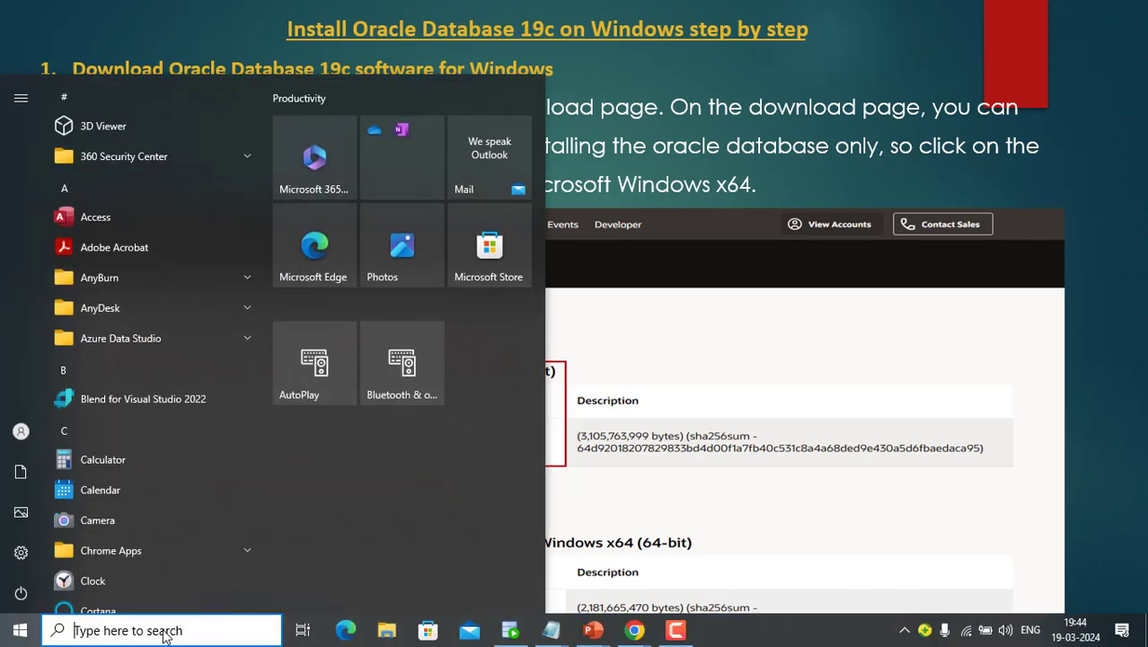
type("sql")
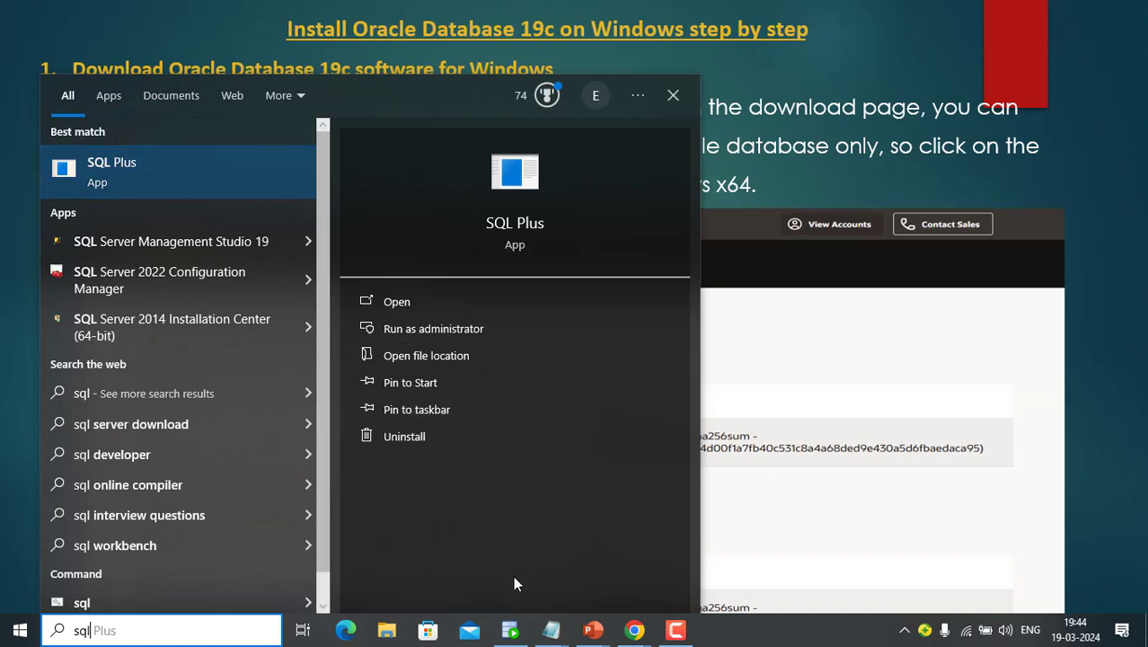
- Switch to Oracle SQL Developer, collapse the EDUSOFT_USER connection and its Tables node, and return to the slide show
left_click(509, 632)
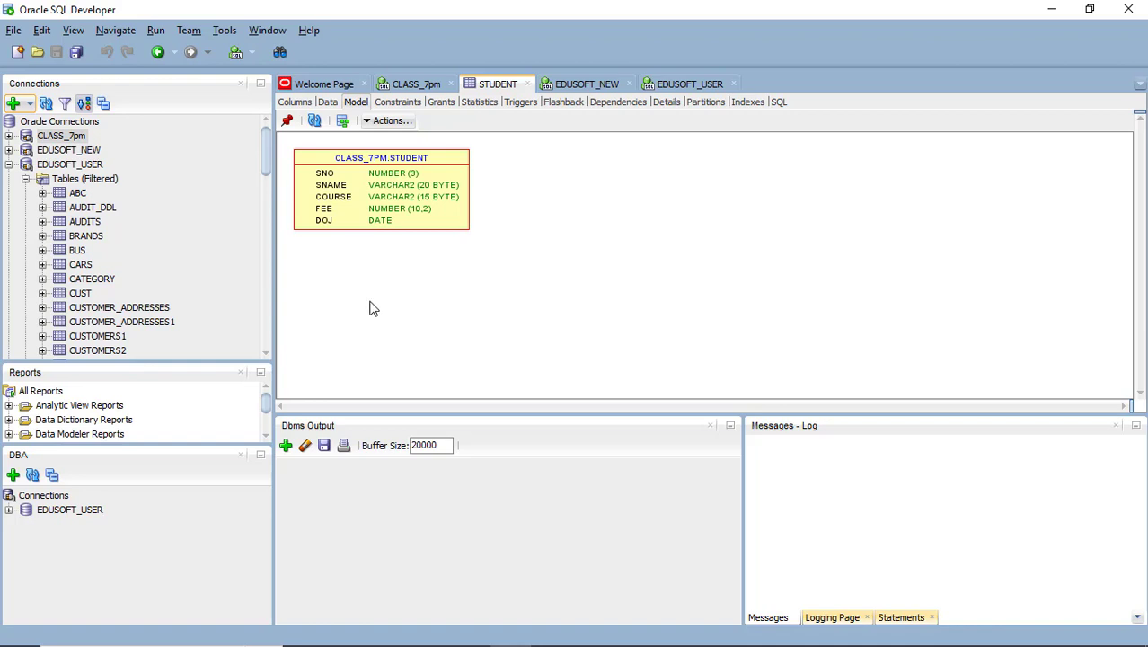
left_click(27, 179)
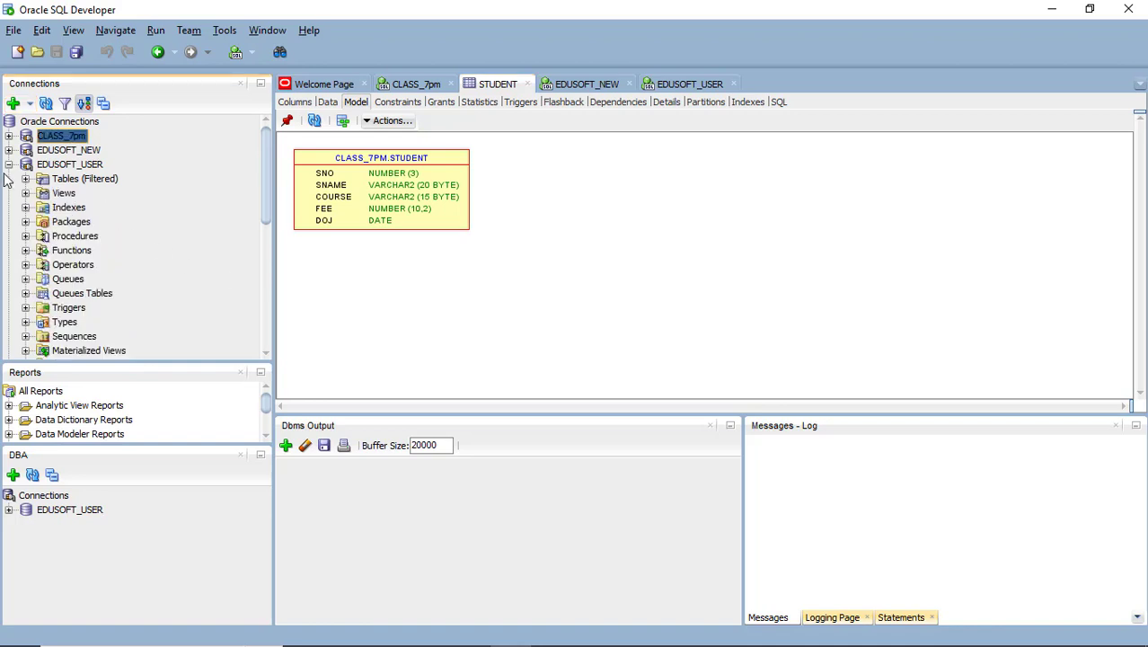
left_click(9, 165)
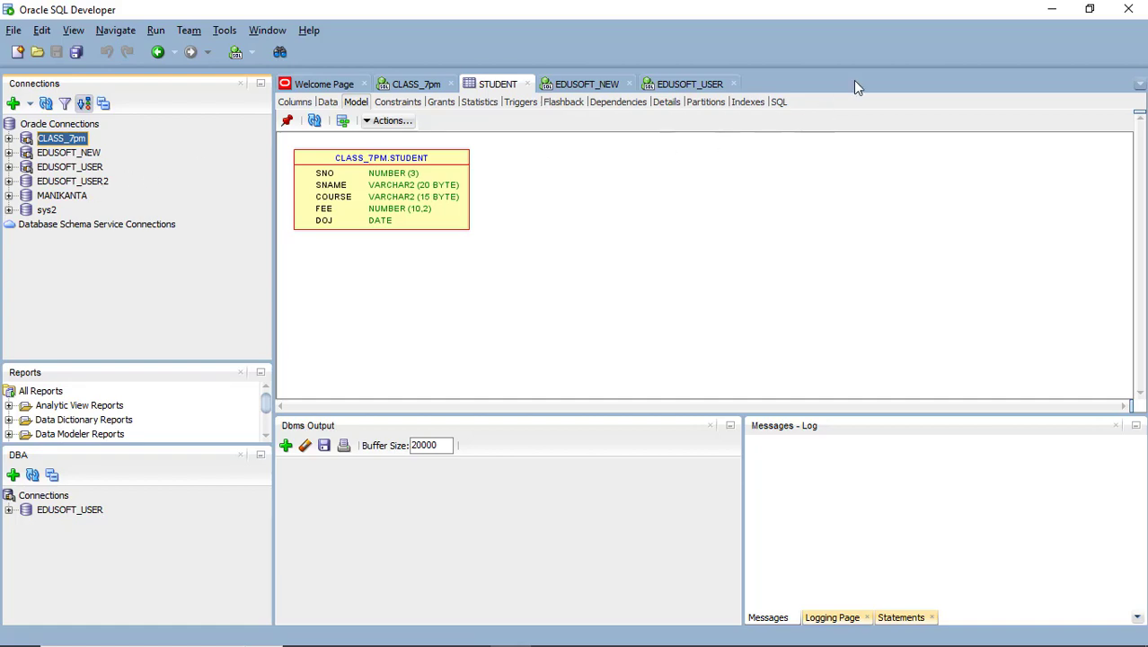
left_click(1053, 9)
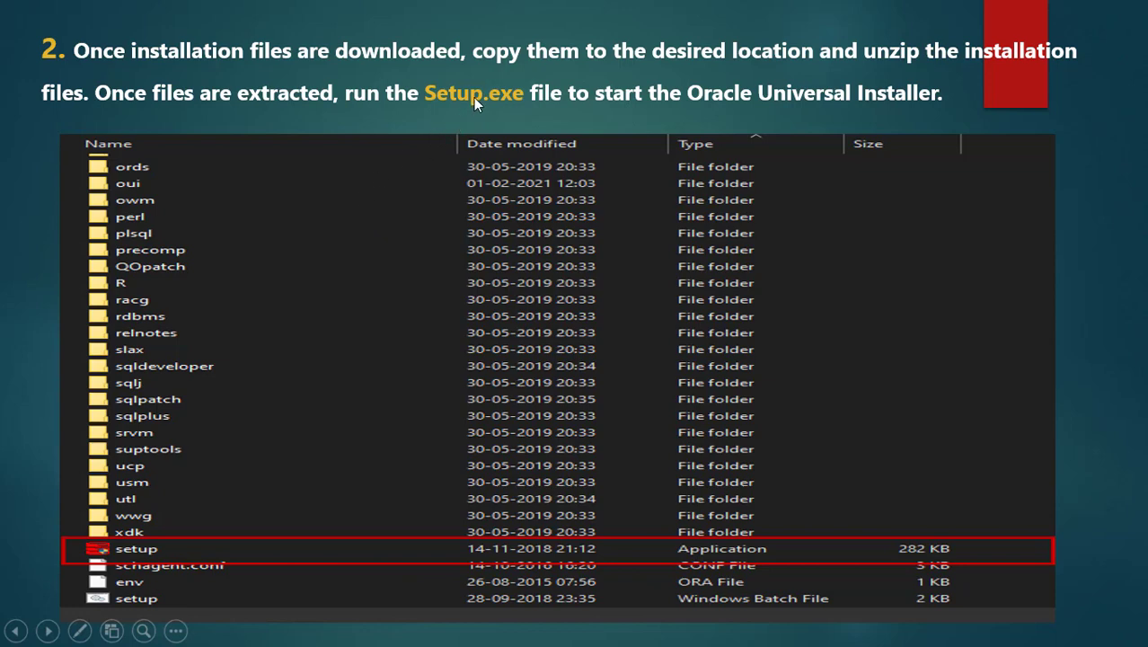
- Page through the Oracle 19c installation slides, from running Setup.exe to connecting with SQL*Plus
left_click(276, 504)
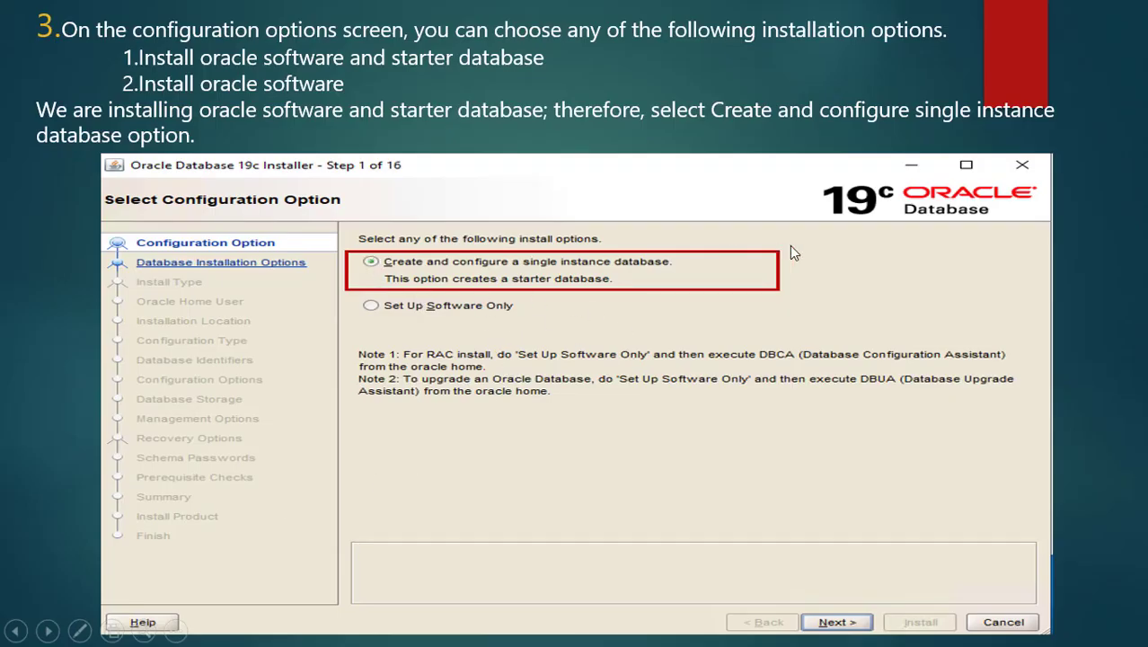
left_click(530, 442)
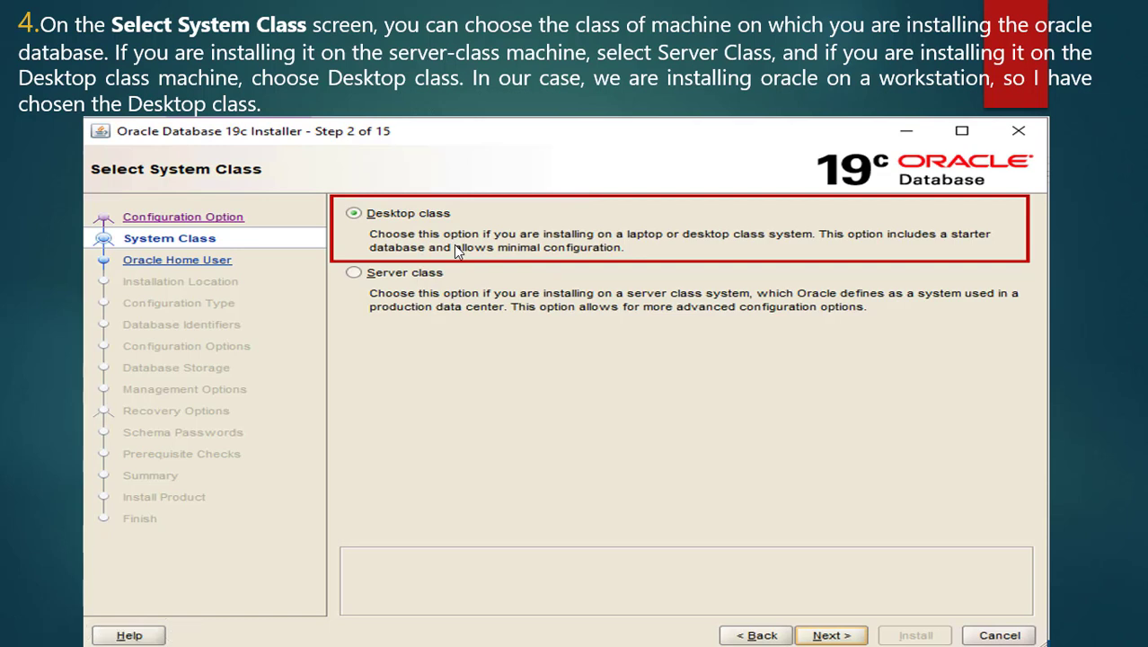
key("Right")
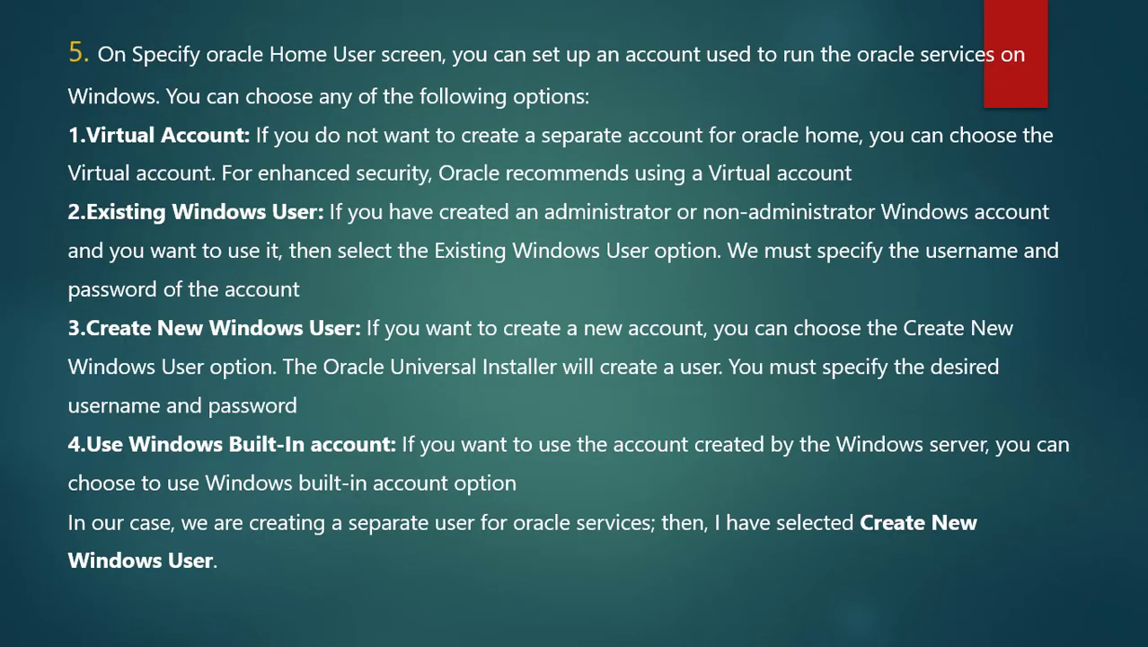
key("Right")
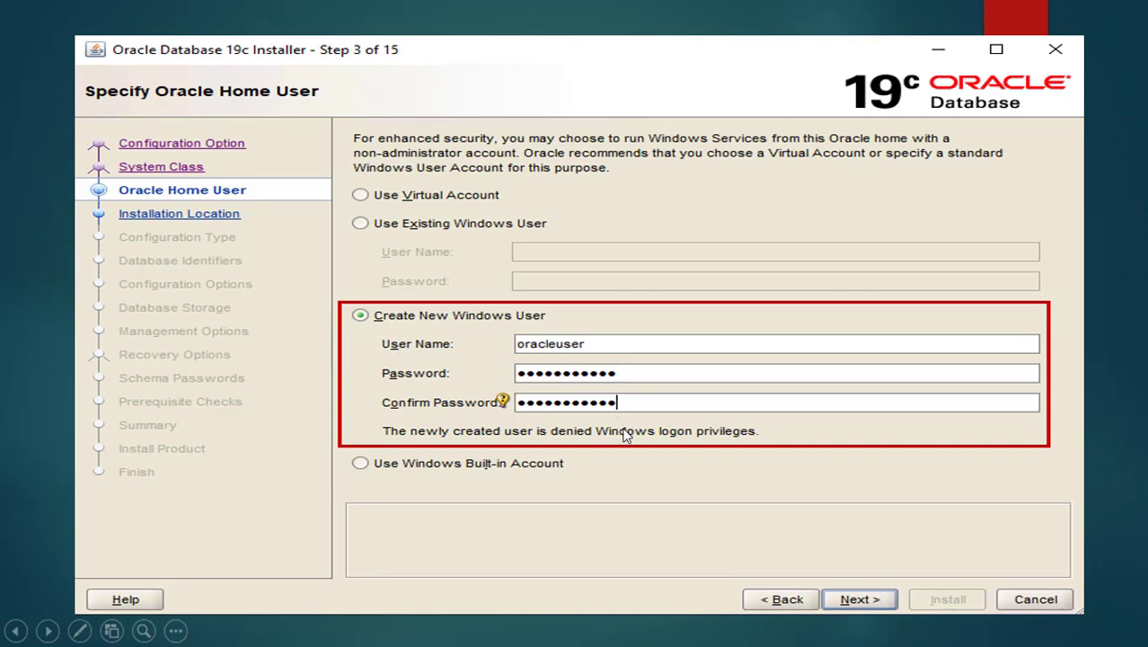
left_click(649, 476)
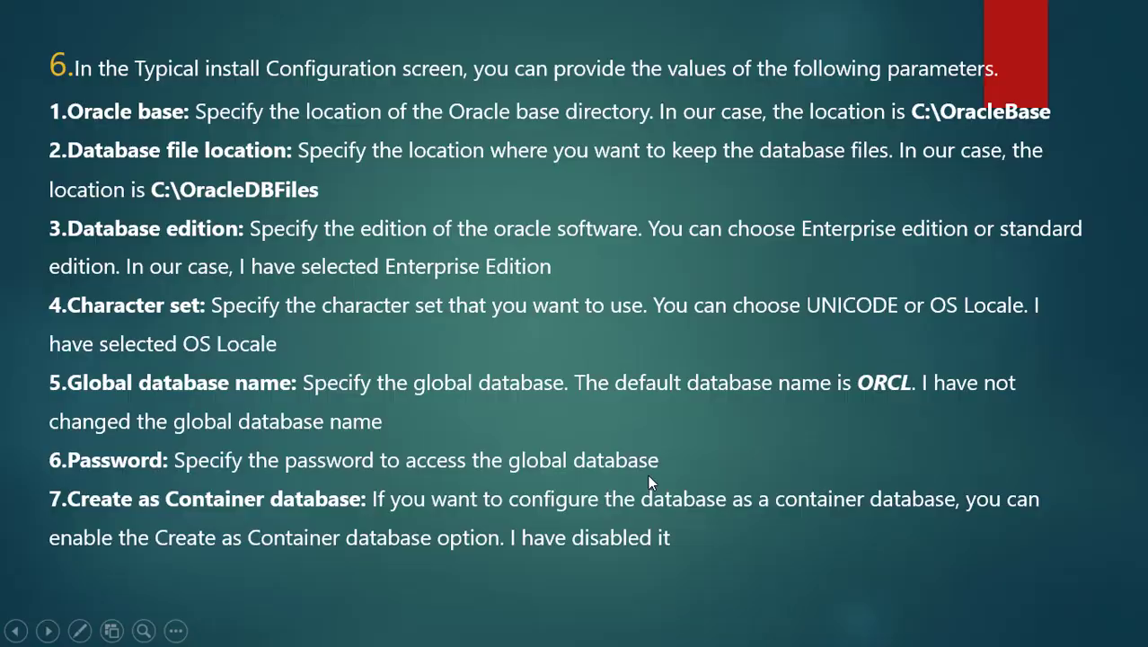
left_click(648, 474)
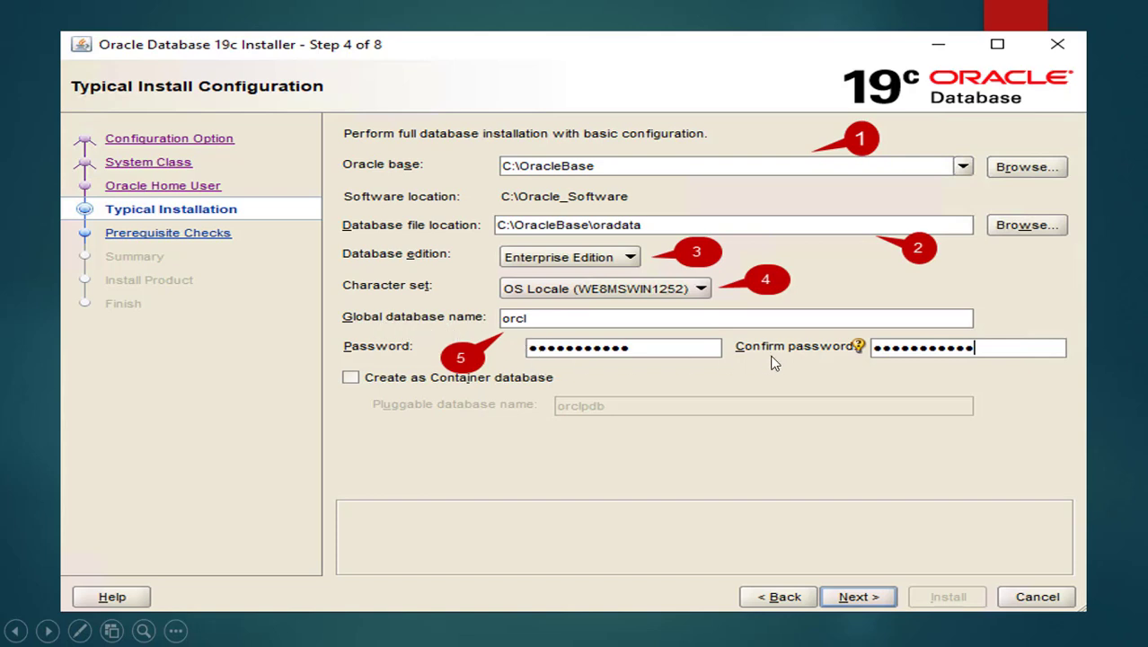
left_click(735, 446)
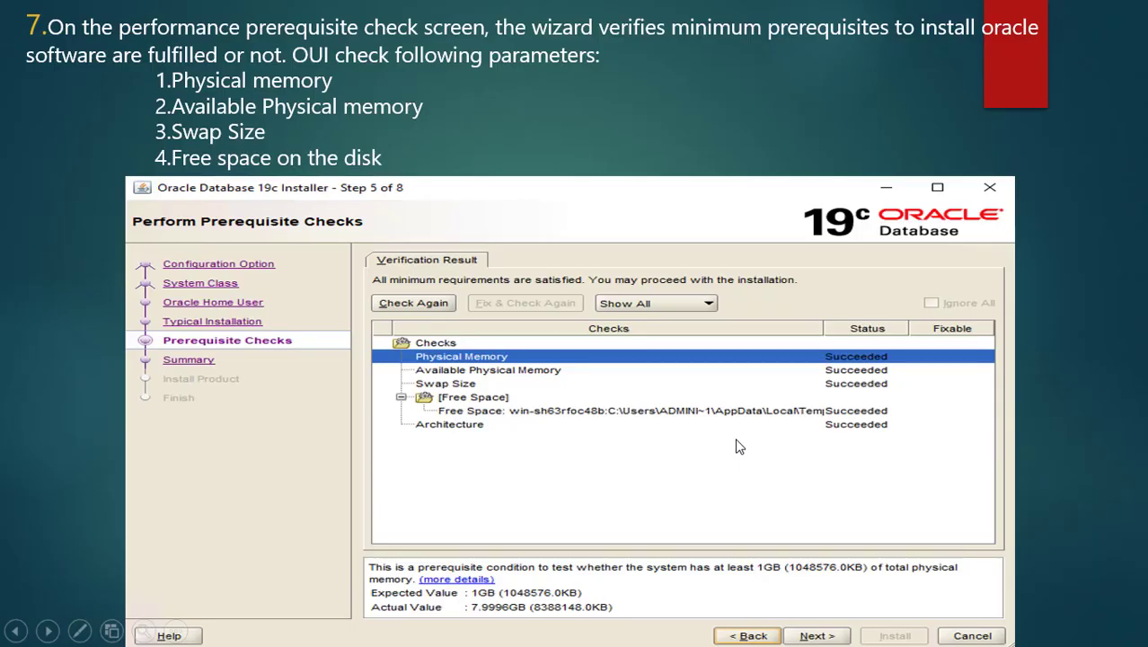
left_click(736, 446)
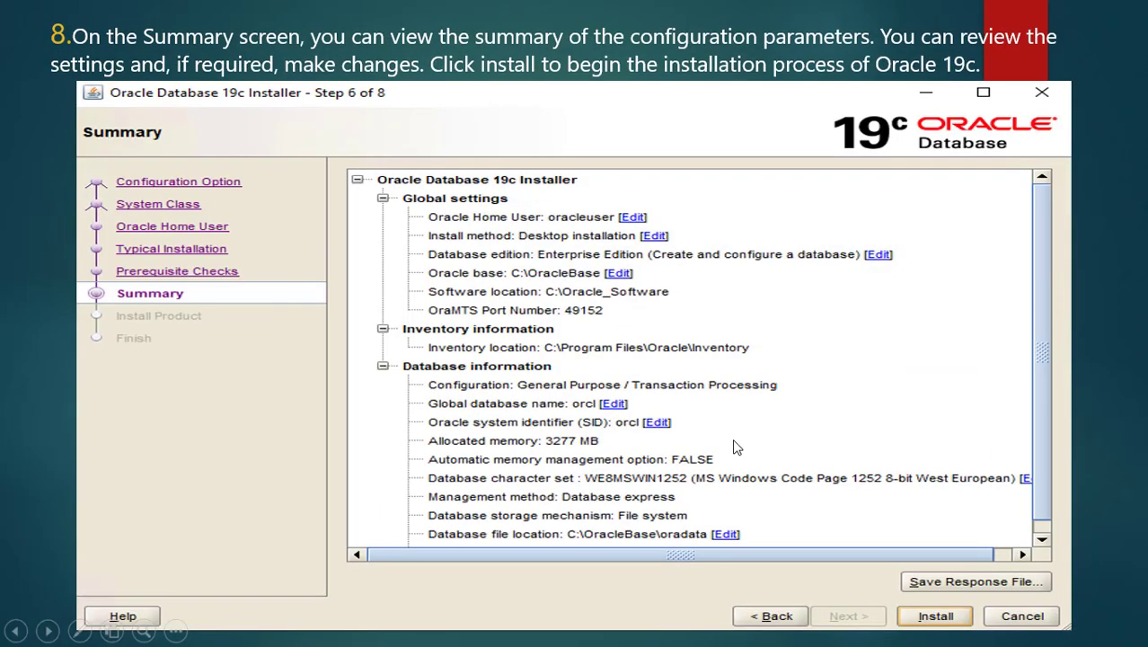
left_click(734, 447)
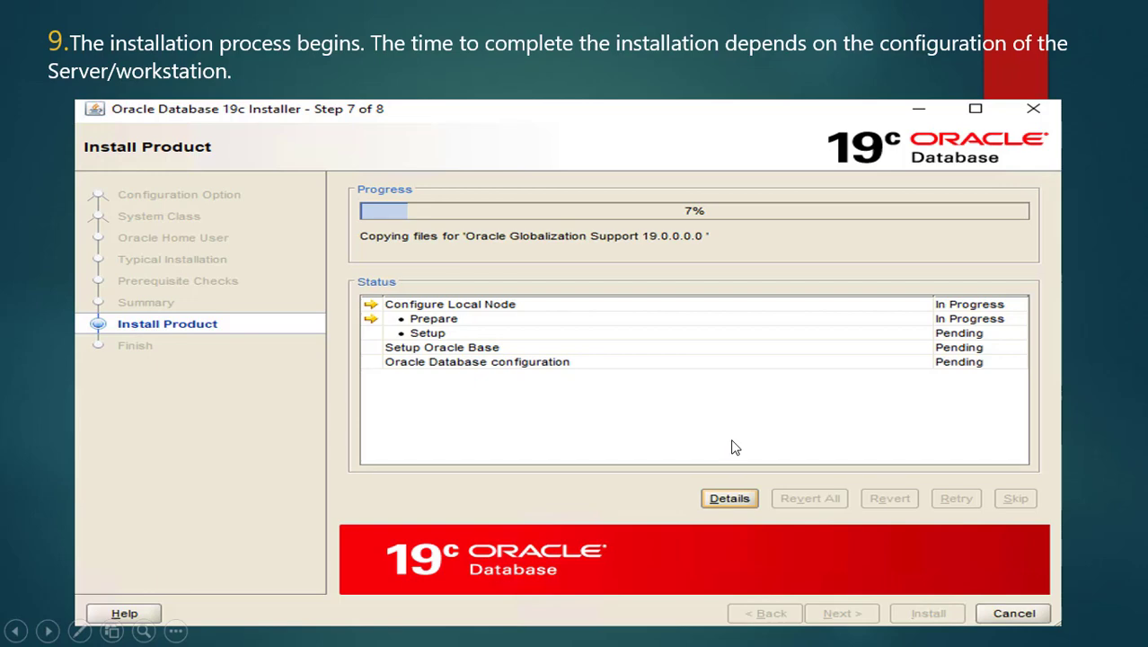
left_click(734, 447)
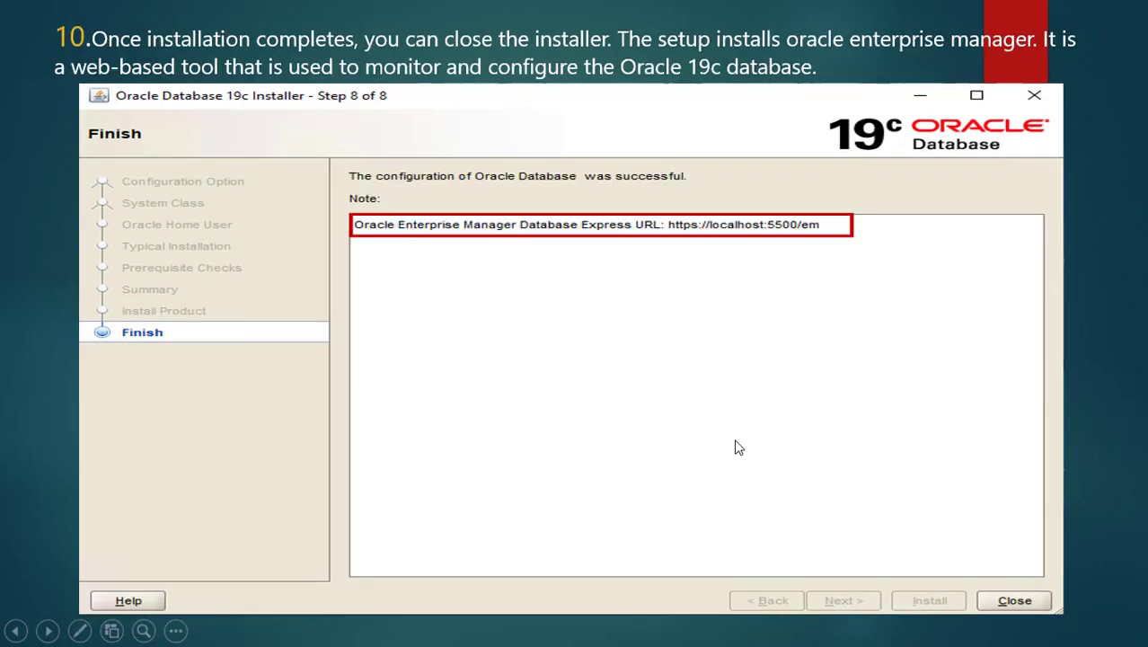
left_click(735, 447)
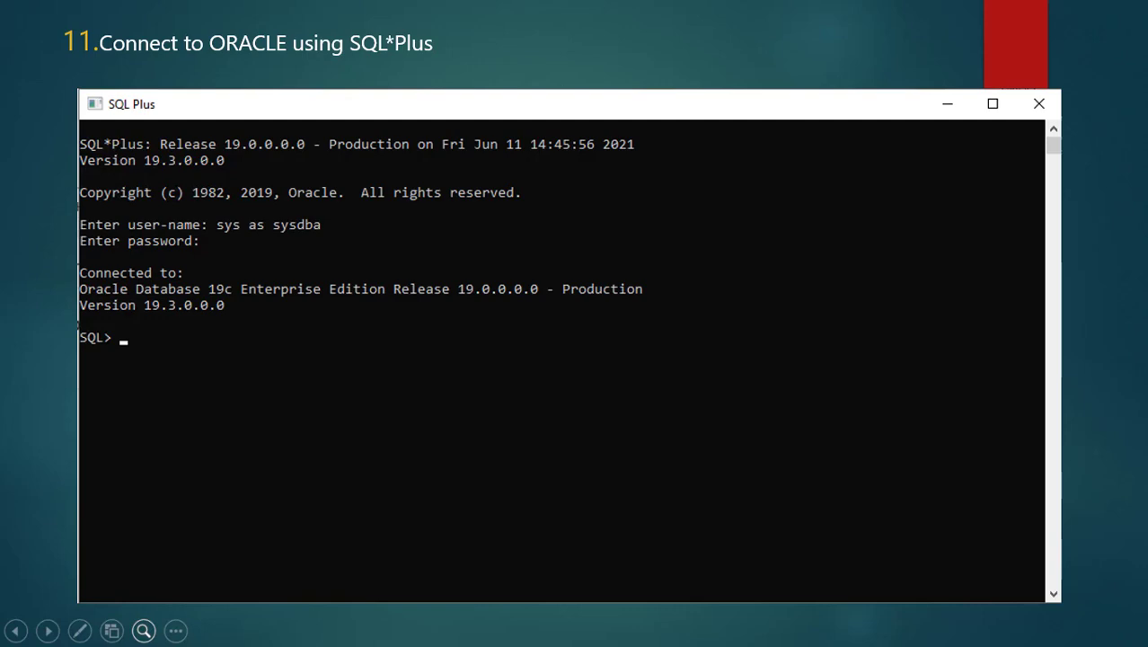
- Page through the slides on Oracle languages, data types and client-server architecture up to the SQL commands syntax slide
key("Right")
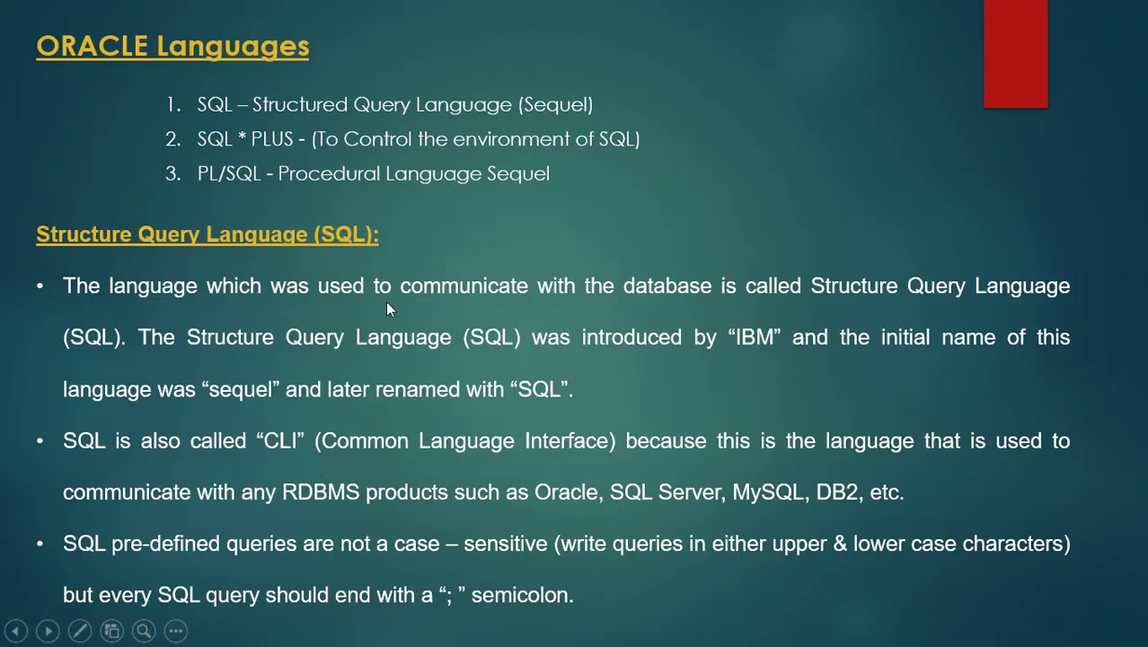
key("Right")
key("Right")
key("Right")
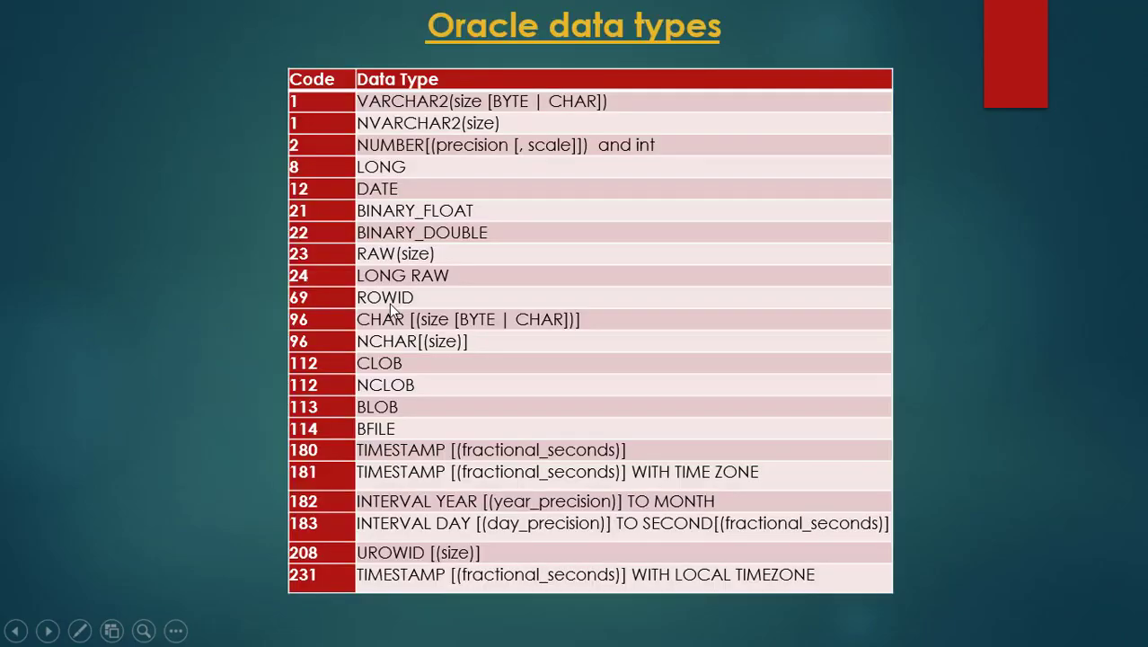
key("Right")
key("Right")
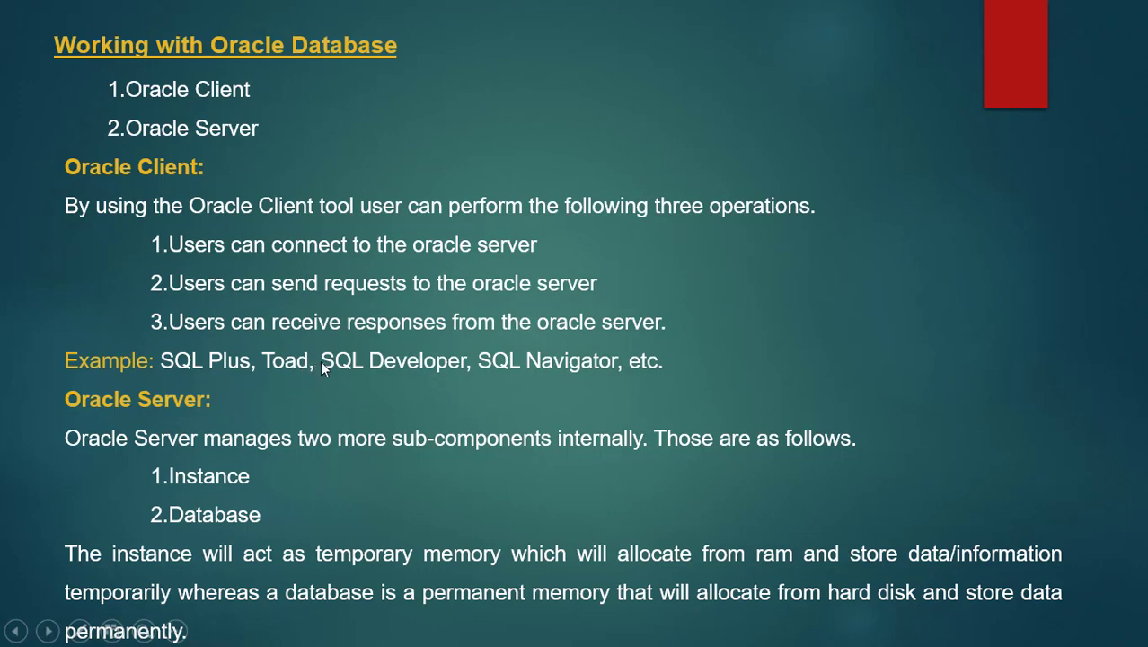
left_click(450, 359)
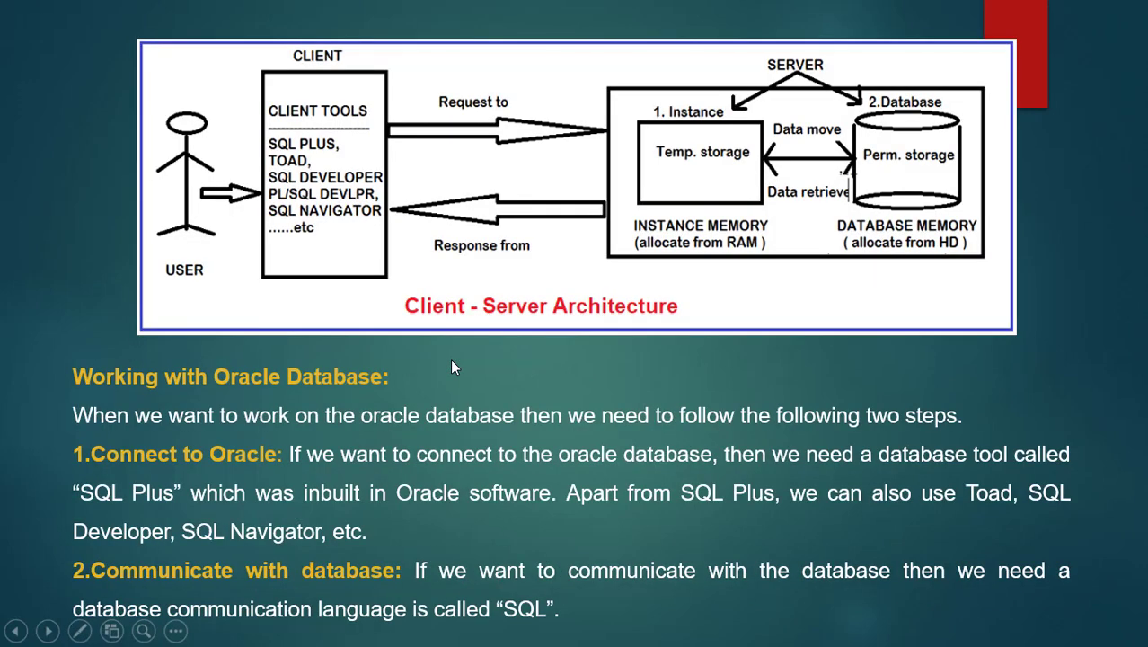
left_click(452, 364)
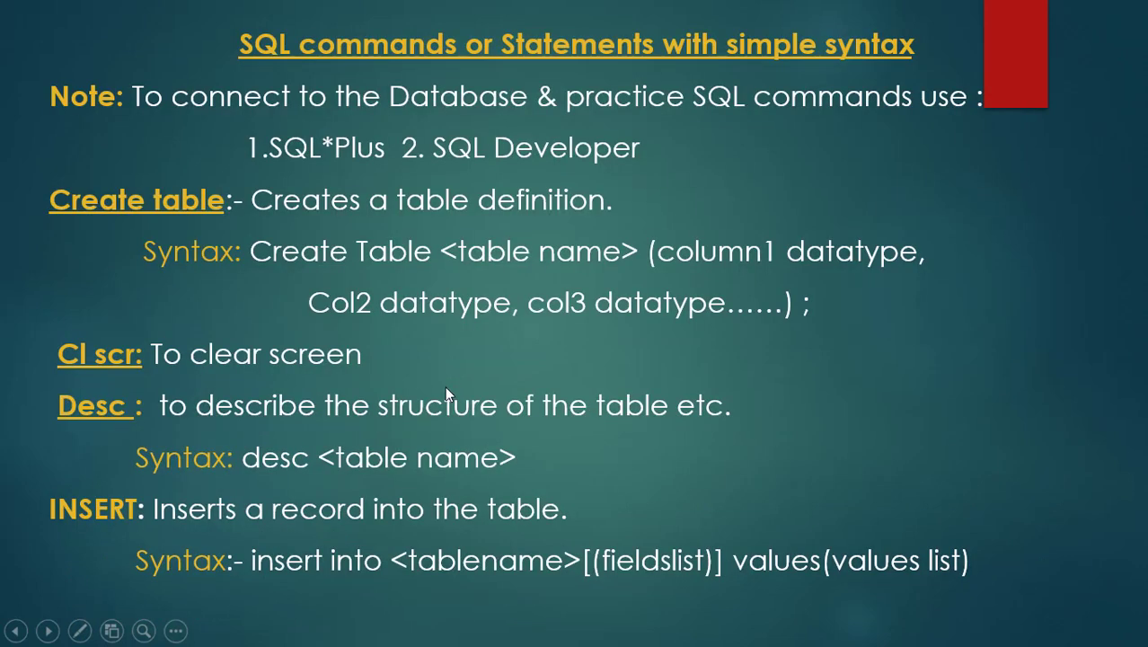
key("super")
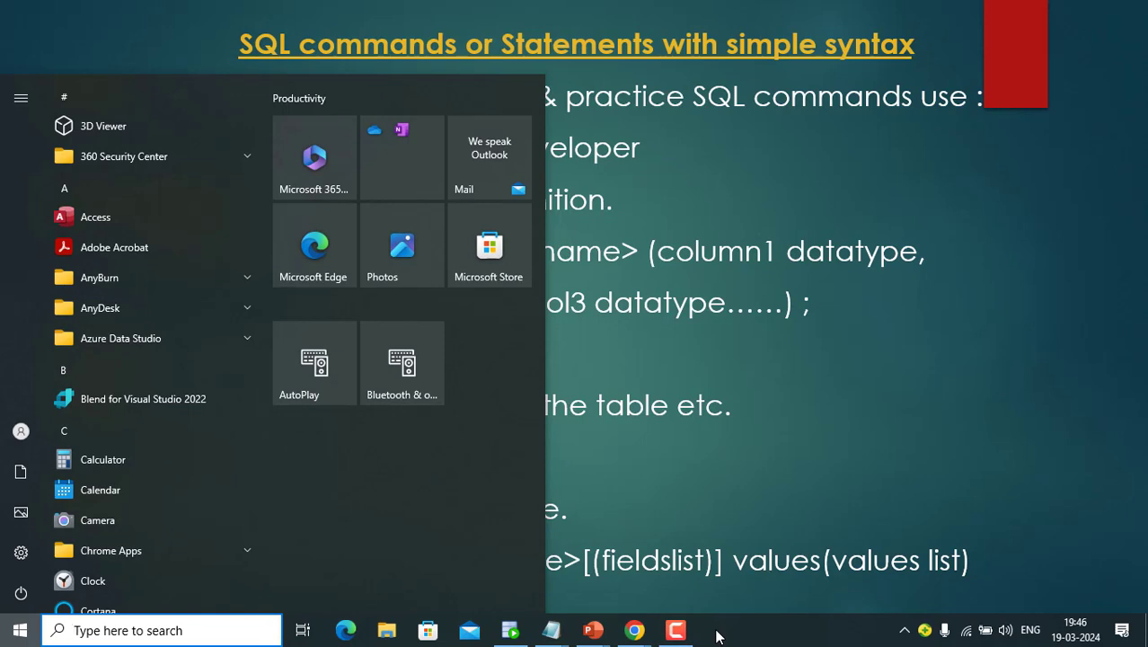
left_click(769, 358)
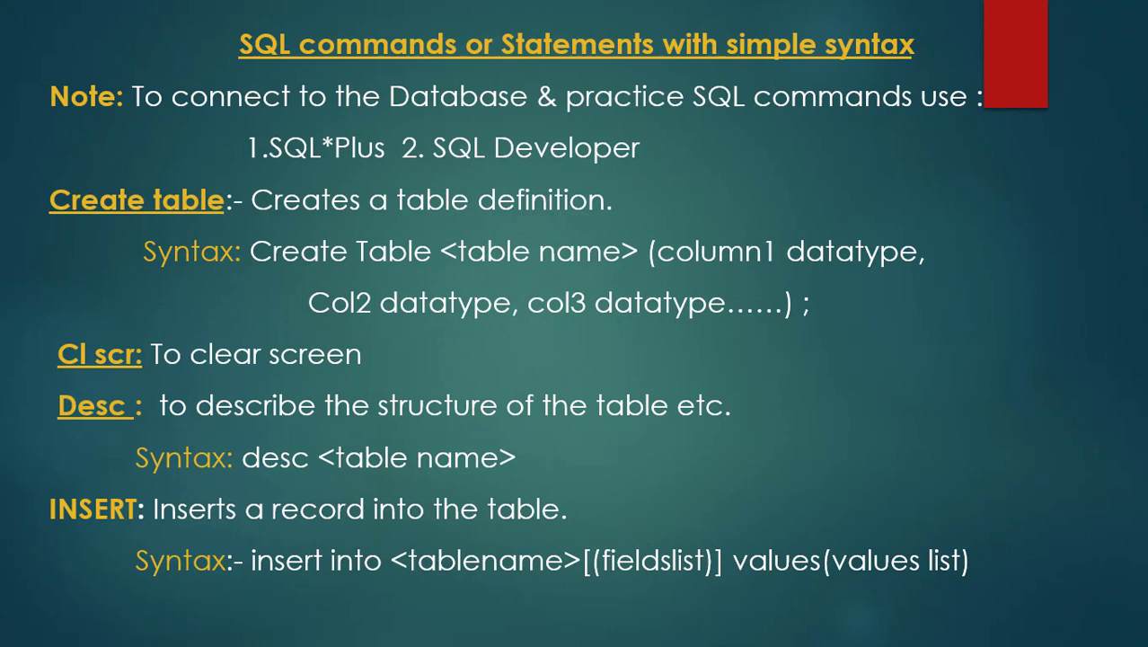
- Switch to File Explorer and open the sqldeveloper folder on Local Disk (C:)
key("super+e")
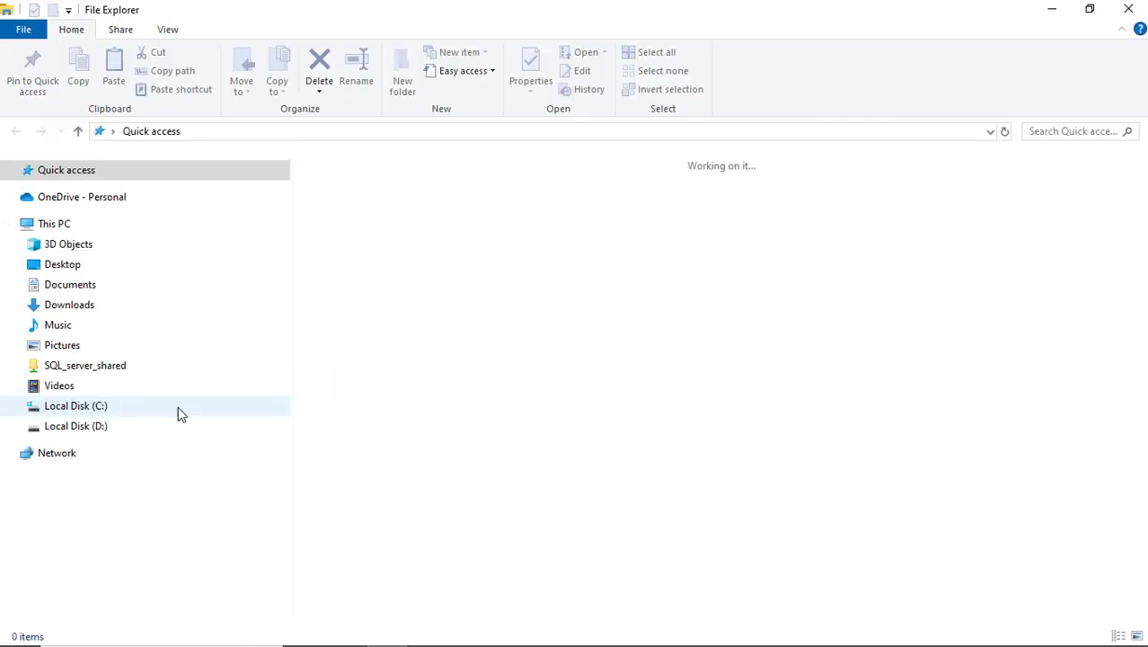
left_click(103, 430)
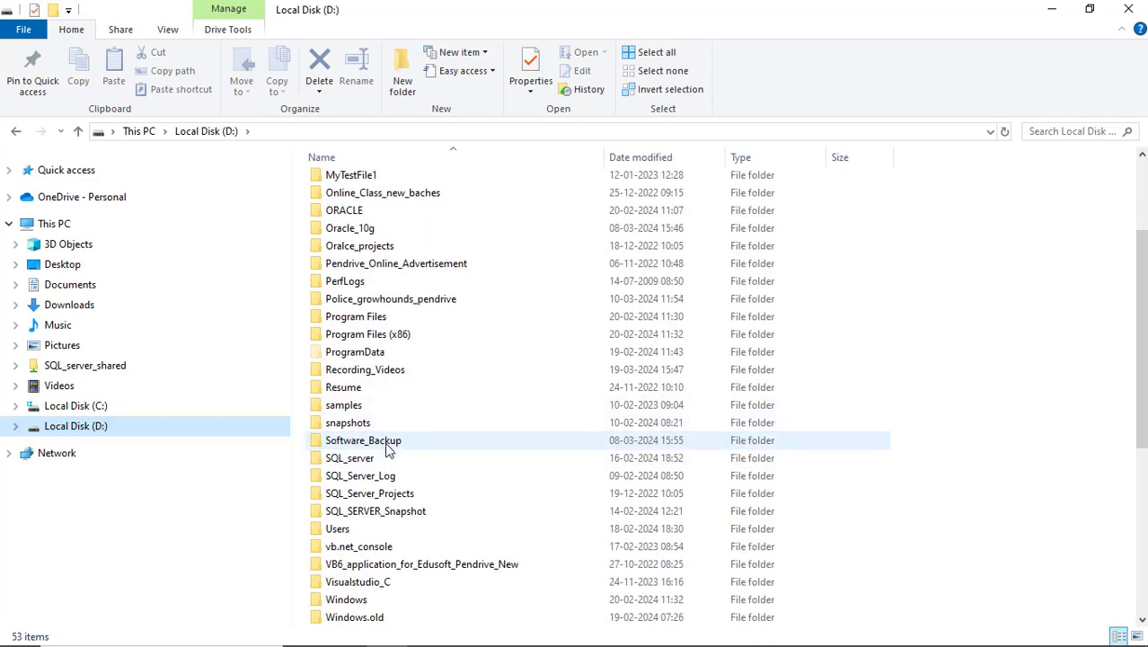
mouse_move(384, 447)
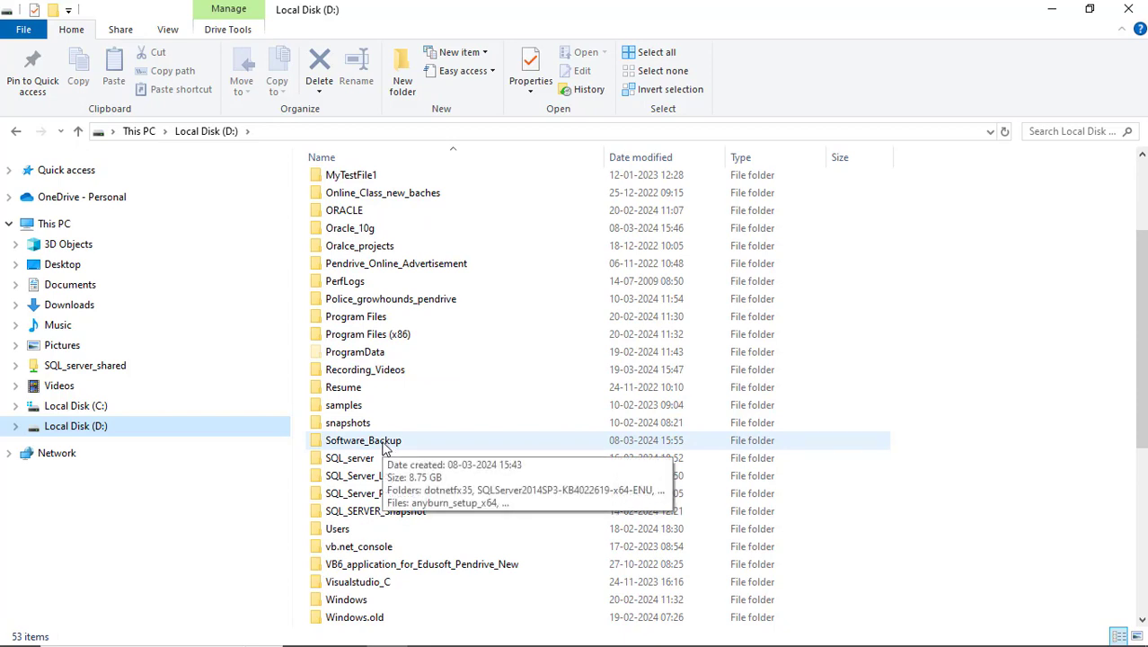
left_click(105, 409)
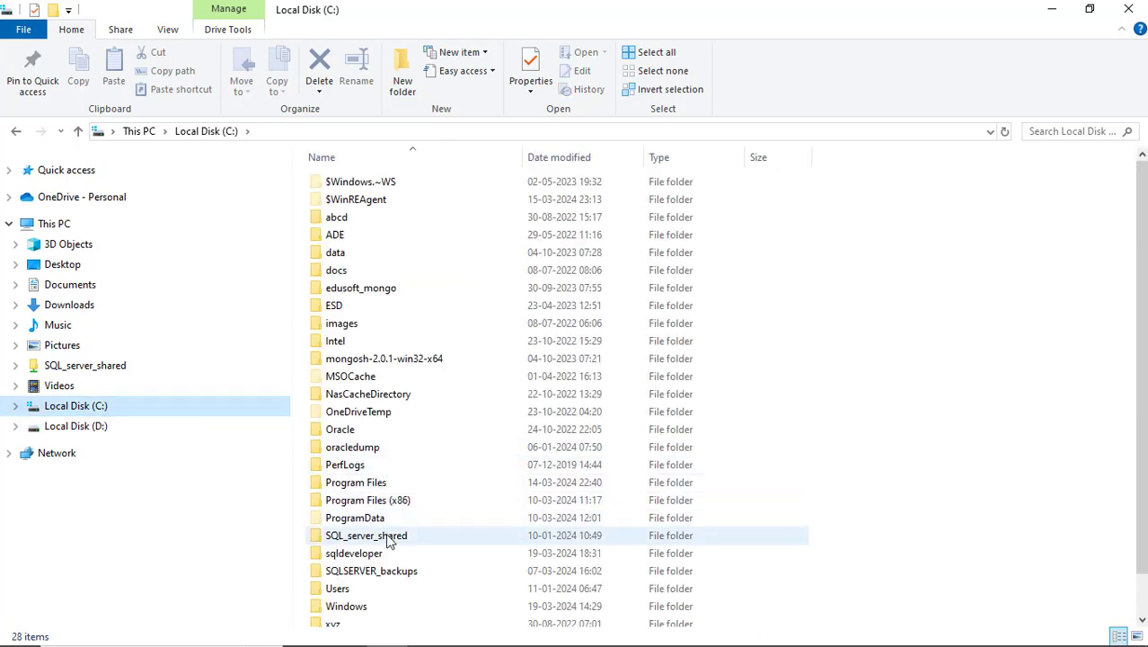
scroll(390, 485, "down", 1)
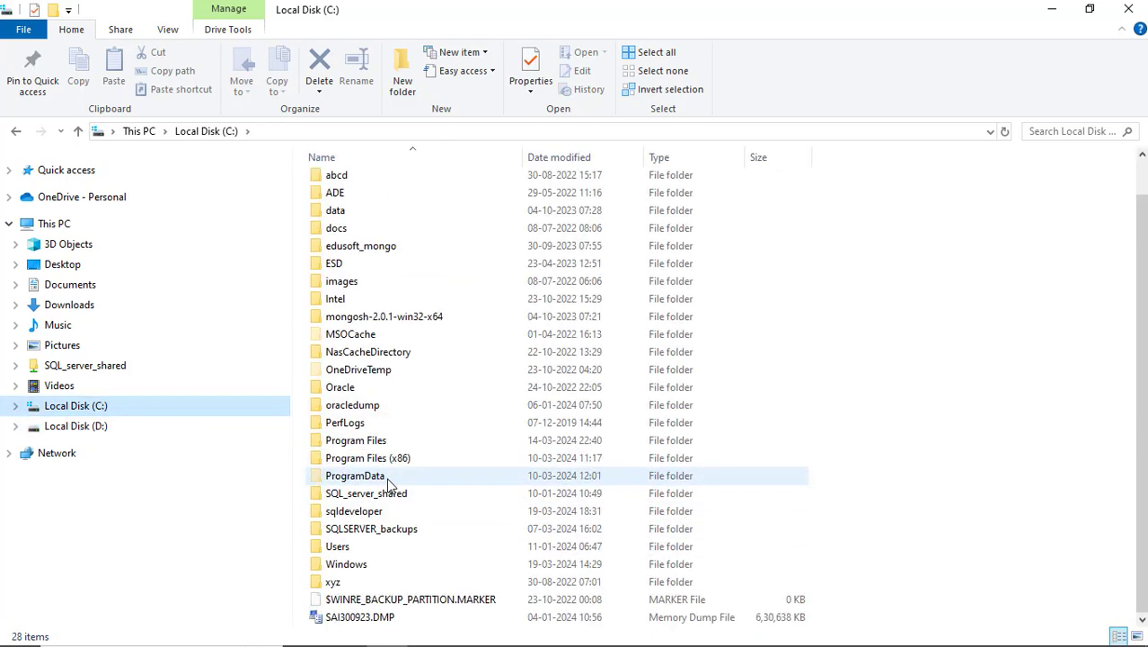
left_click(360, 514)
double_click(360, 513)
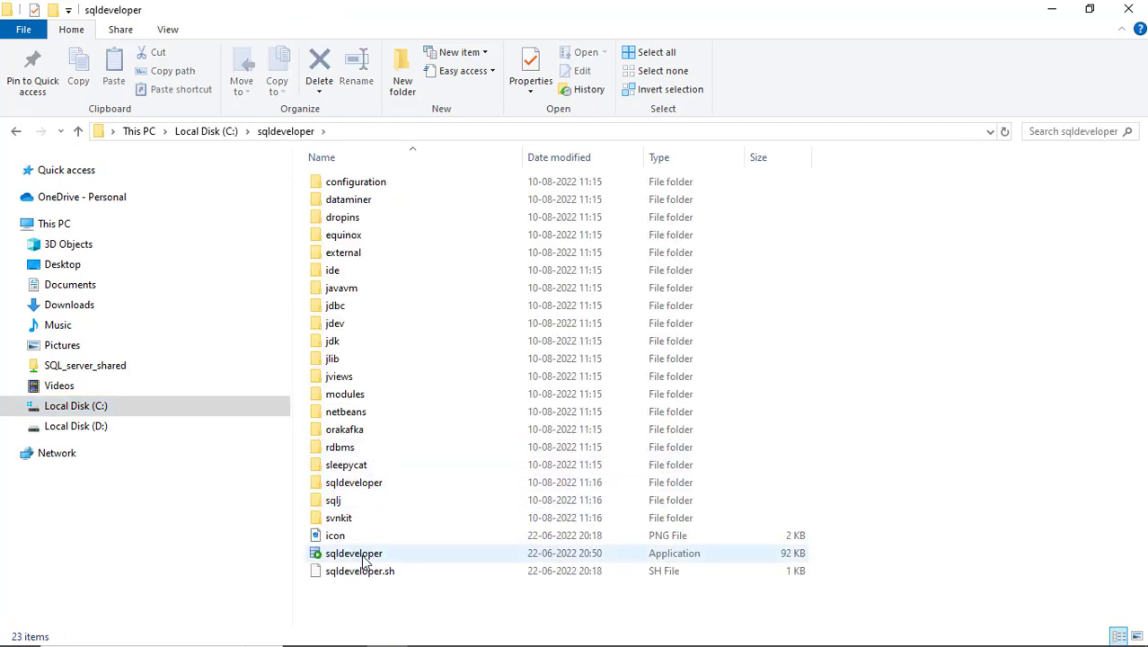
- Look at the send-to options for the sqldeveloper application, including the desktop shortcut, and dismiss them
left_click(363, 558)
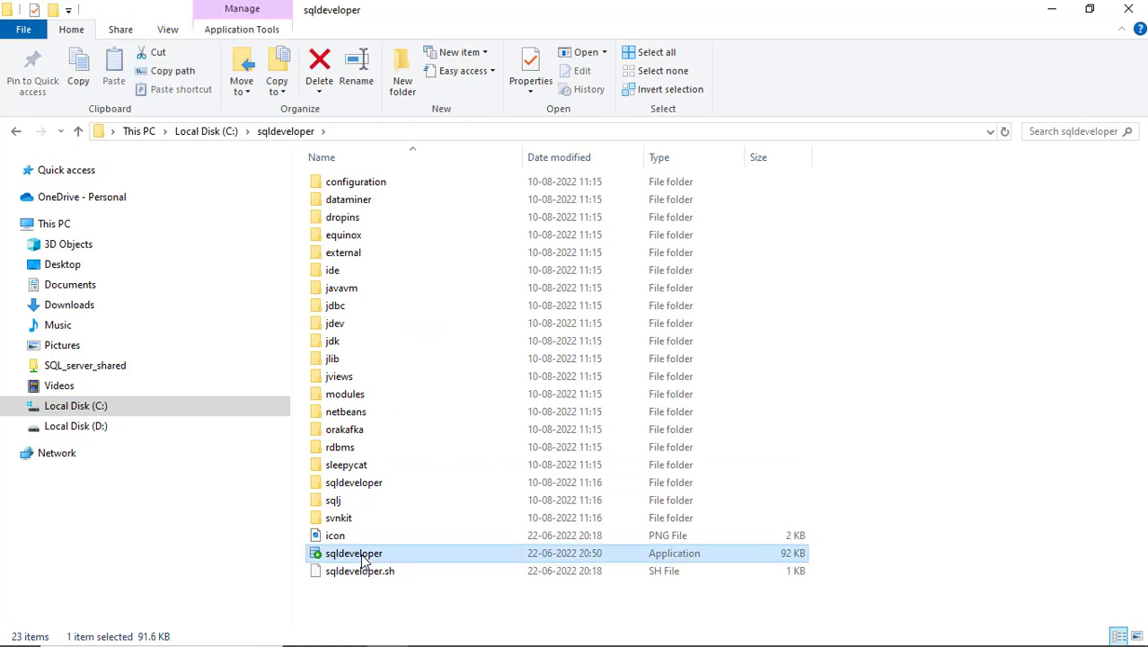
right_click(364, 559)
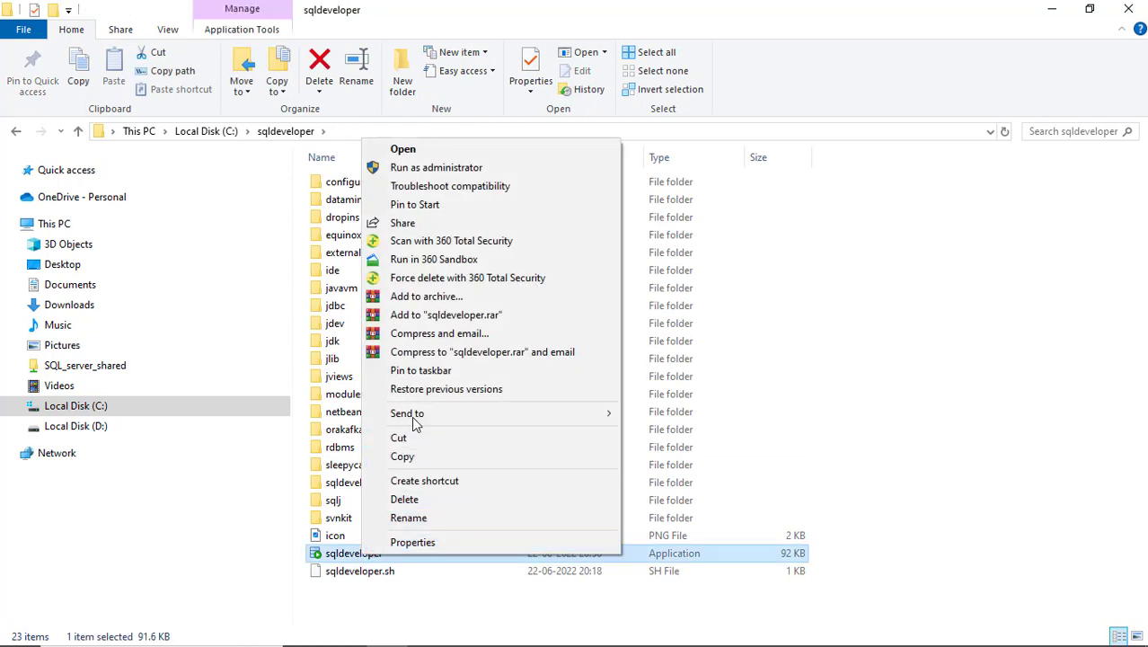
mouse_move(418, 416)
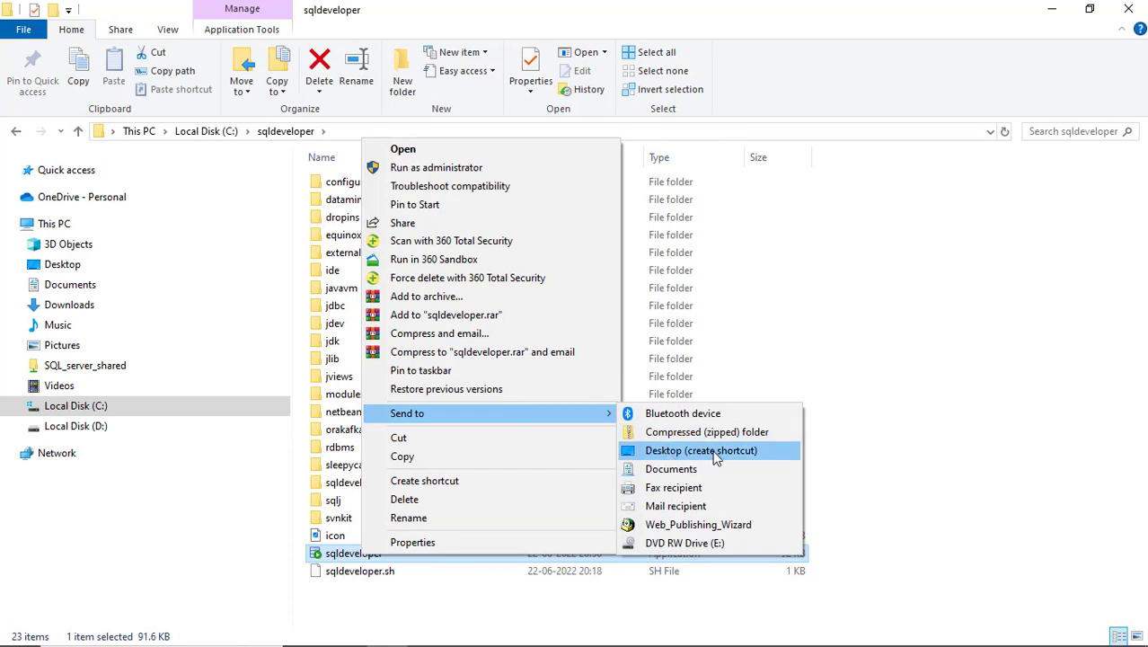
left_click(889, 441)
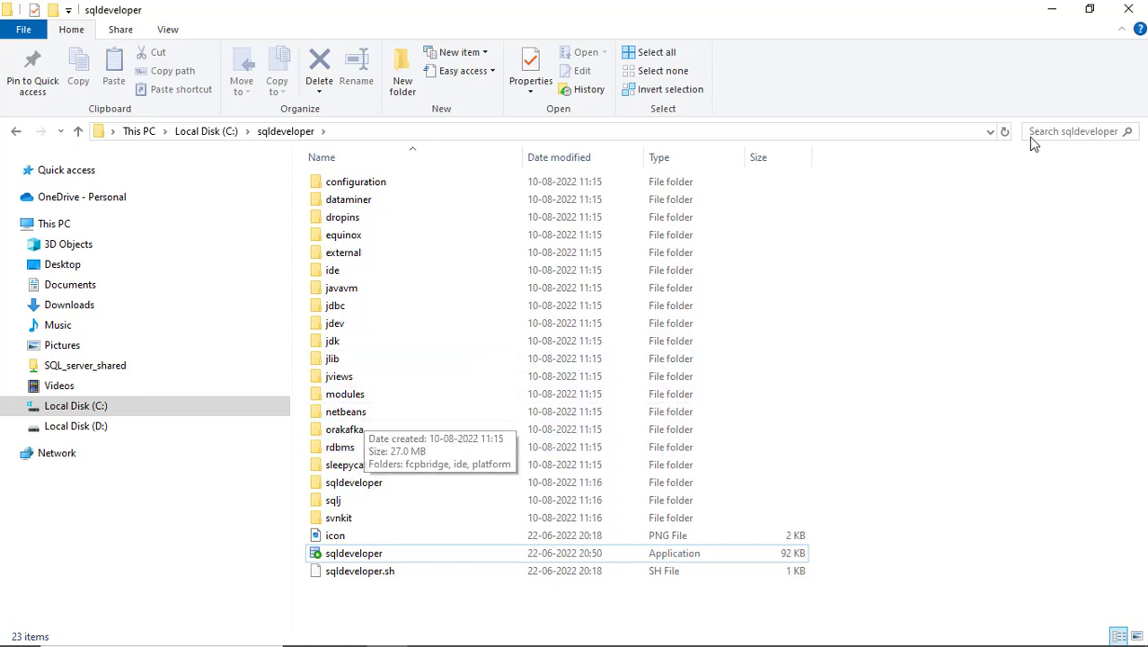
- Close File Explorer and go back to the client-server architecture slide
left_click(1130, 10)
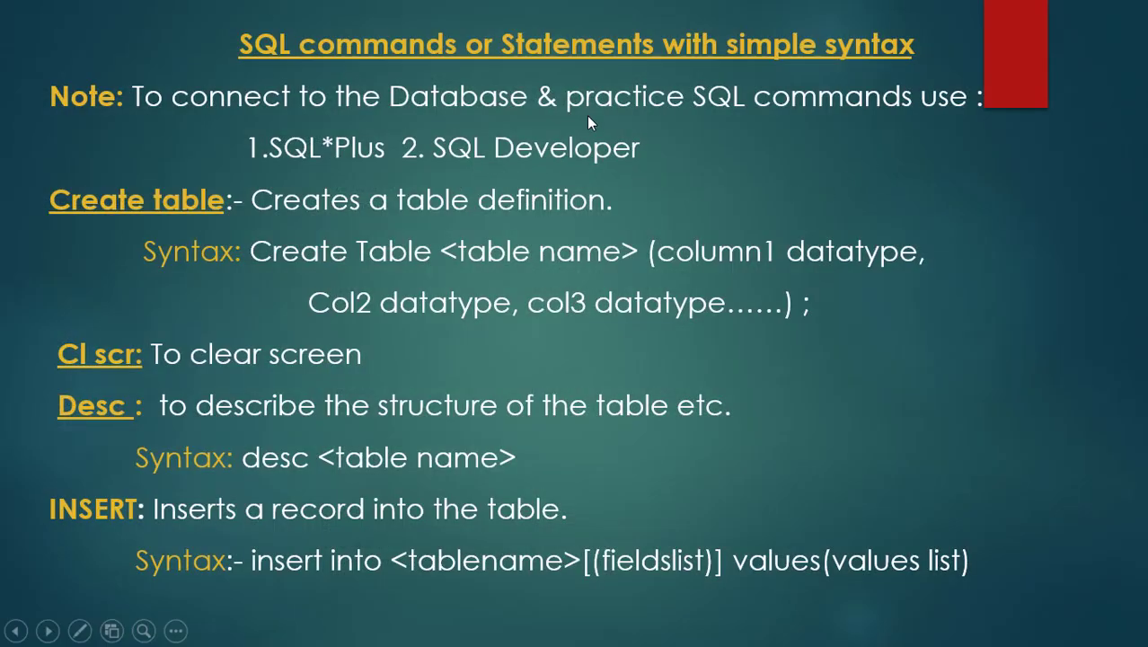
left_click(333, 152)
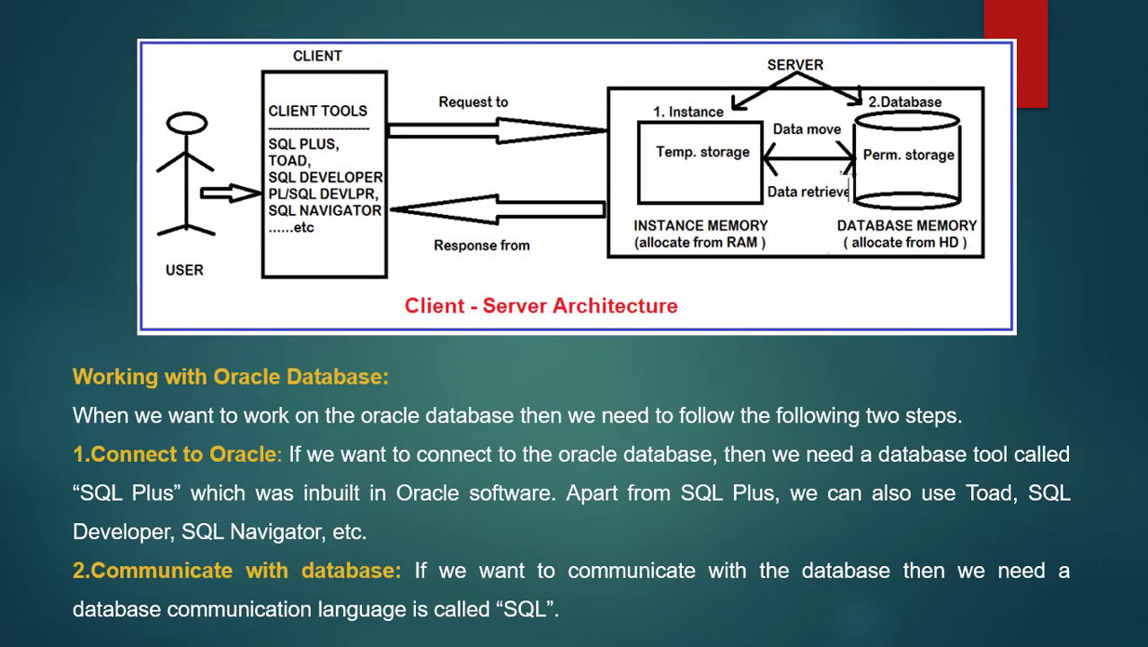